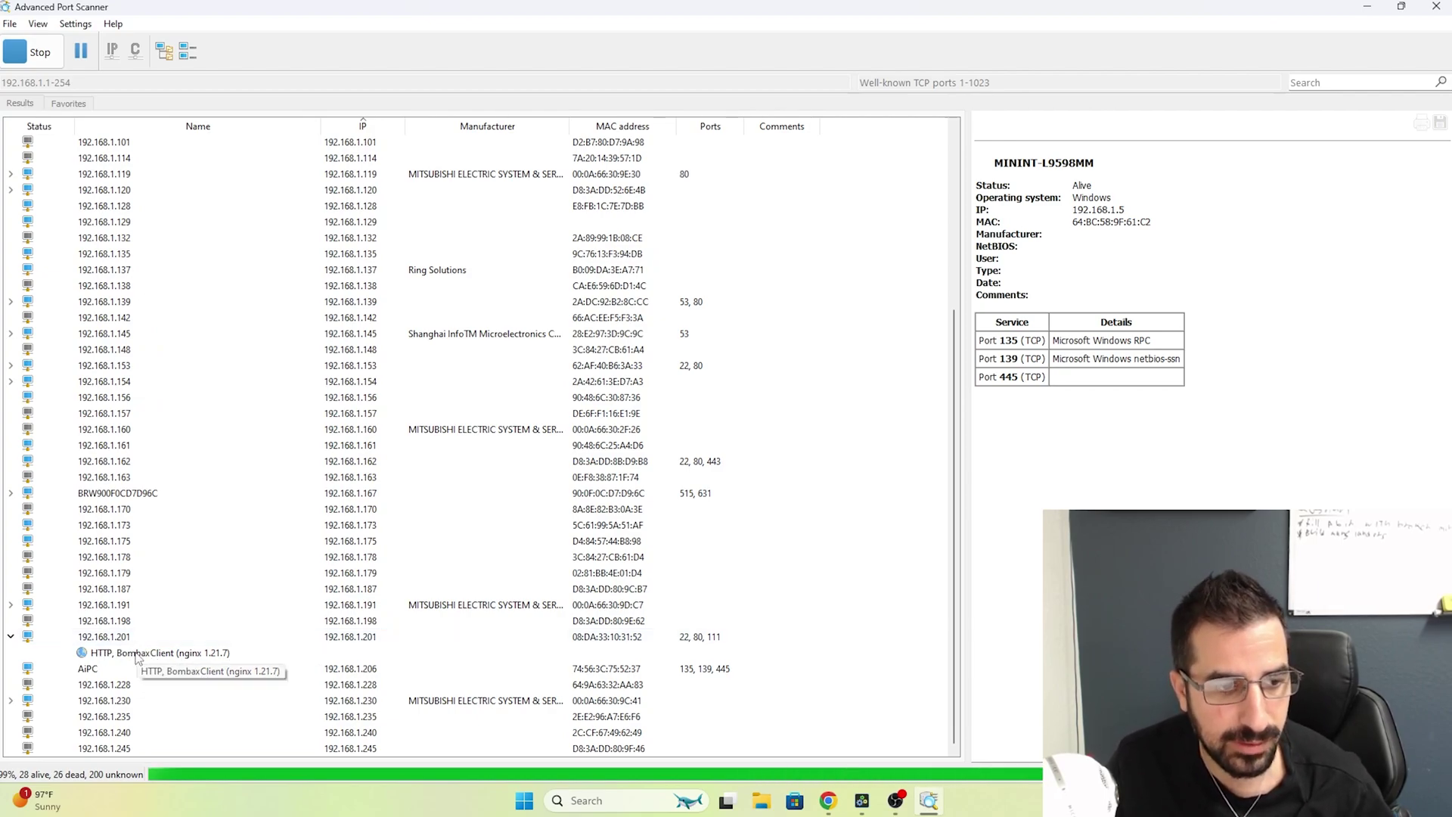
- Open the miner's web page at 192.168.1.201 from the HTTP BombaxClient scan entry
{"action": "double_click", "coordinate": [136, 659]}
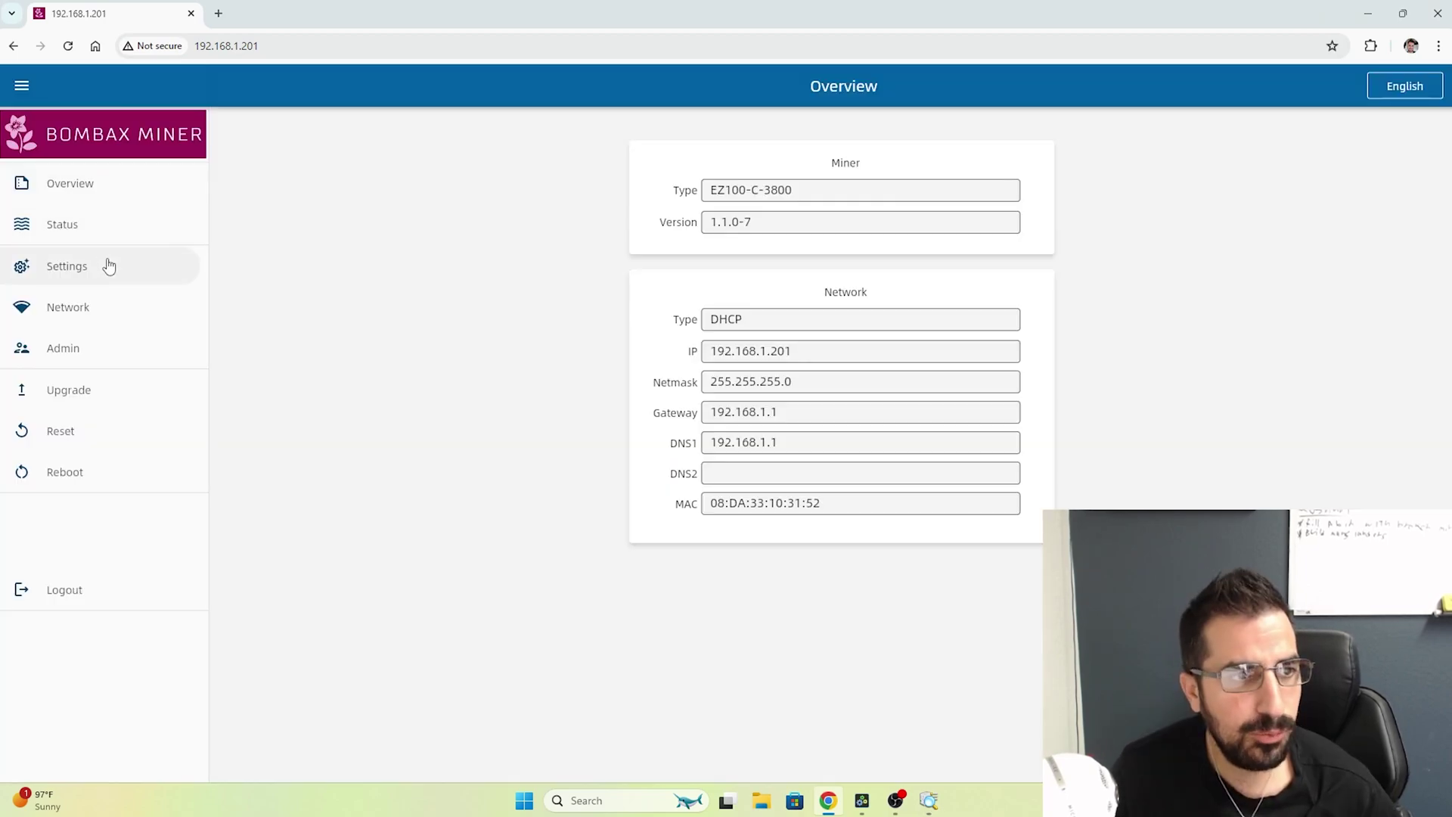
- Log in and review the Coin Type choices on Settings, leaving ETC + ZIL unchanged
{"action": "left_click", "coordinate": [106, 268]}
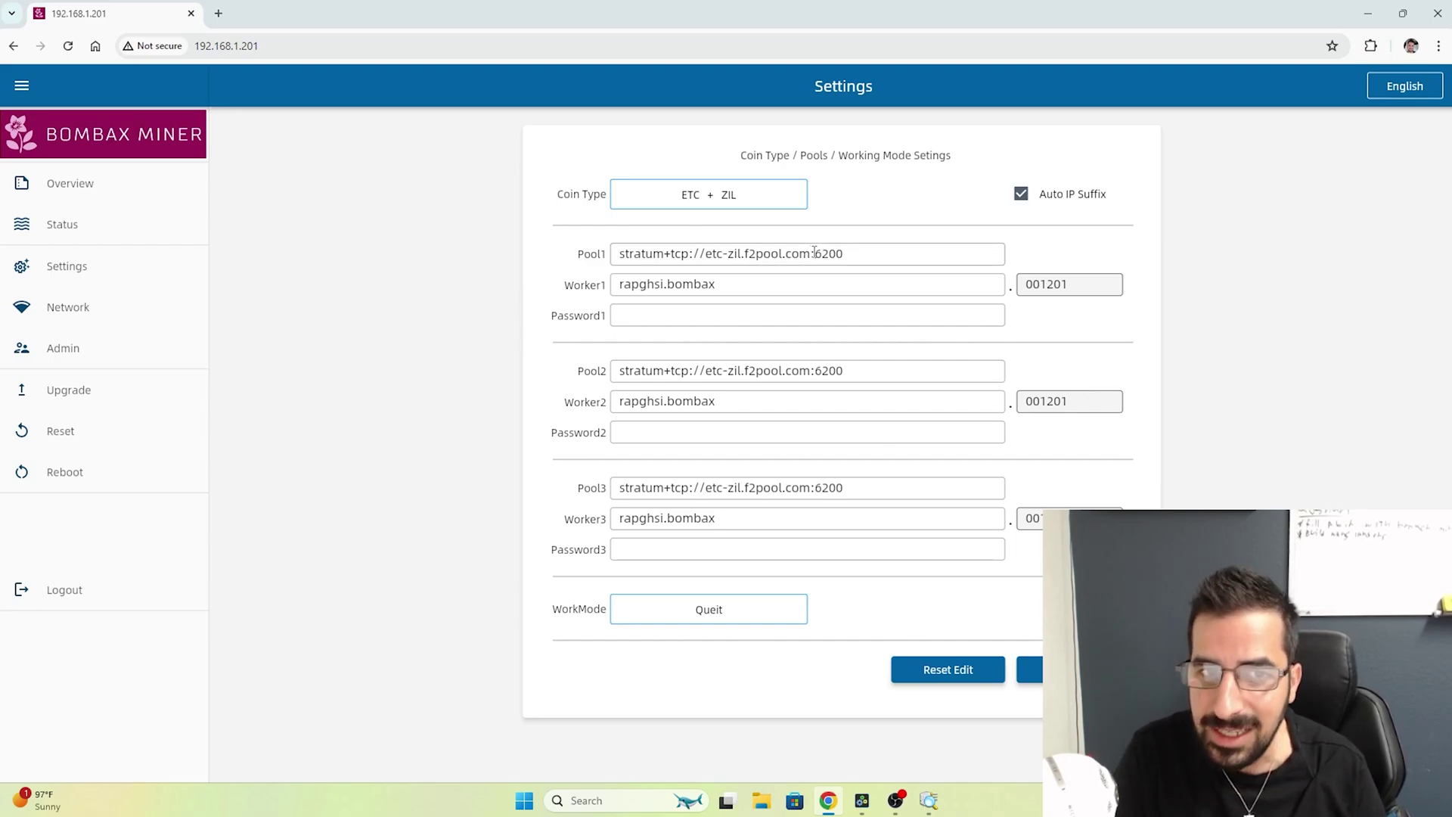
{"action": "left_click", "coordinate": [720, 194]}
{"action": "left_click", "coordinate": [852, 187]}
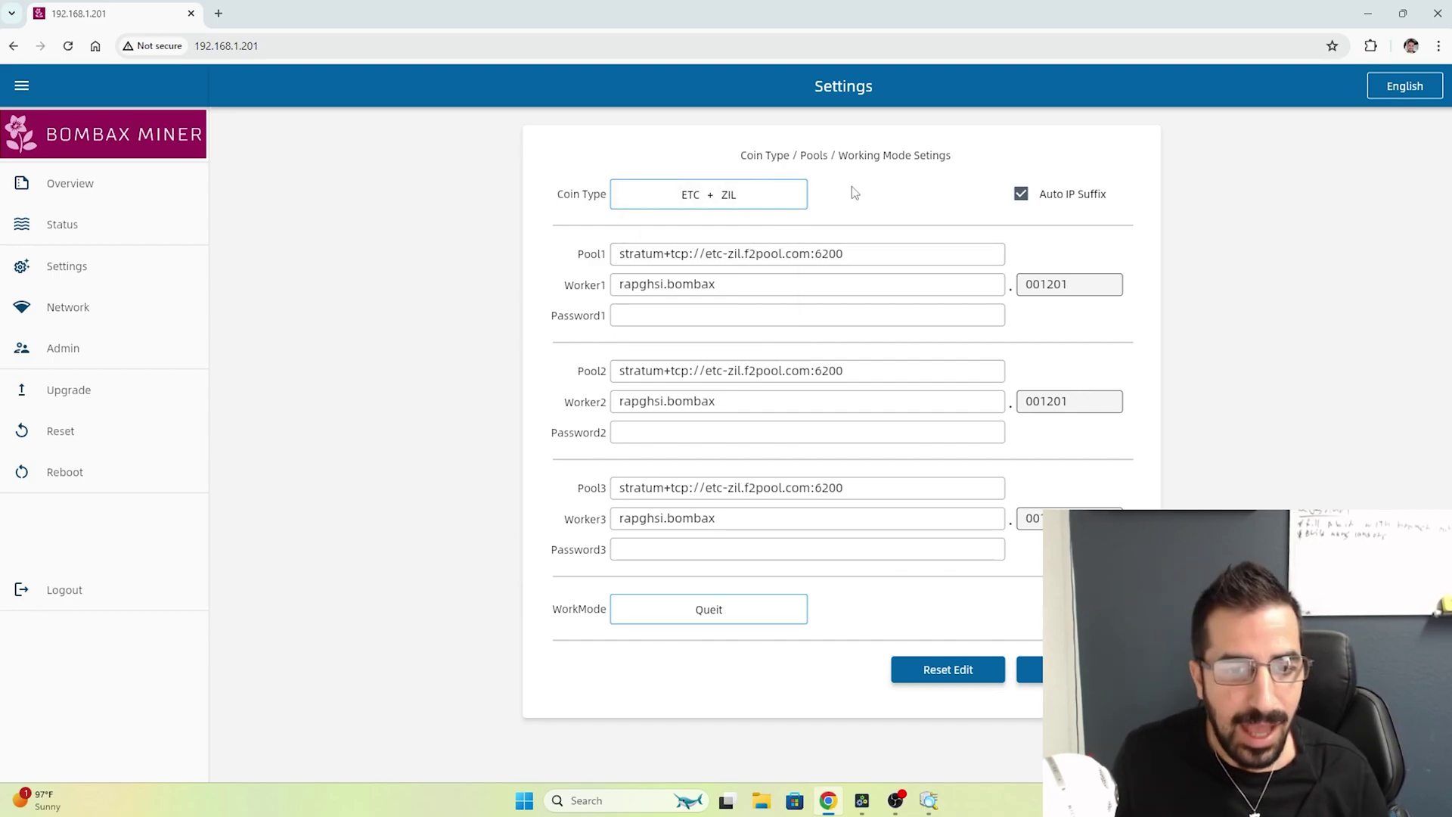
- Load f2pool.com, switch to the ETC+ZIL account and check the Workers list and home page
{"action": "left_click", "coordinate": [220, 14]}
{"action": "type", "text": "f2pool.com"}
{"action": "key", "text": "Return"}
{"action": "left_click", "coordinate": [1153, 149]}
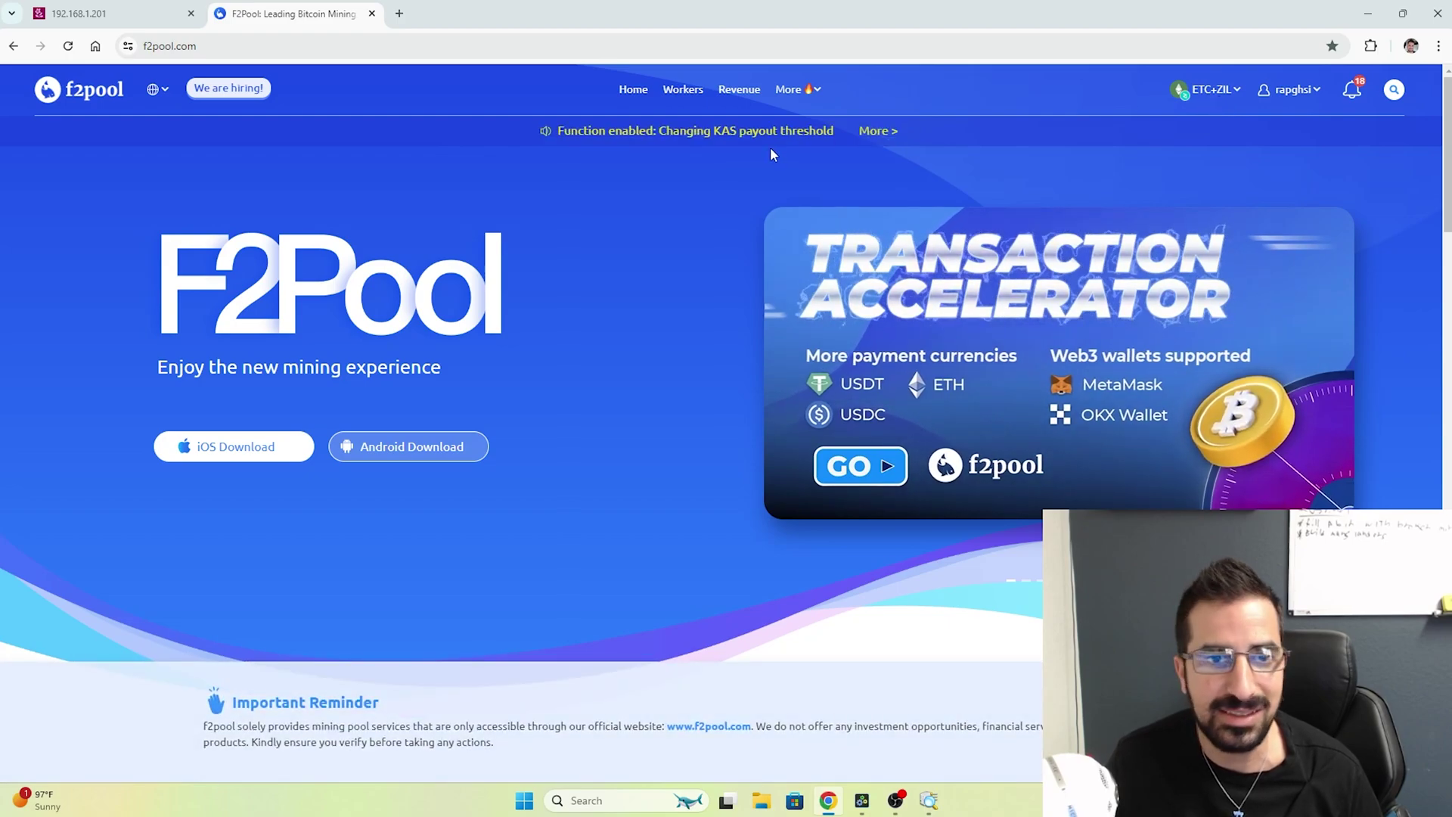
{"action": "left_click", "coordinate": [680, 91]}
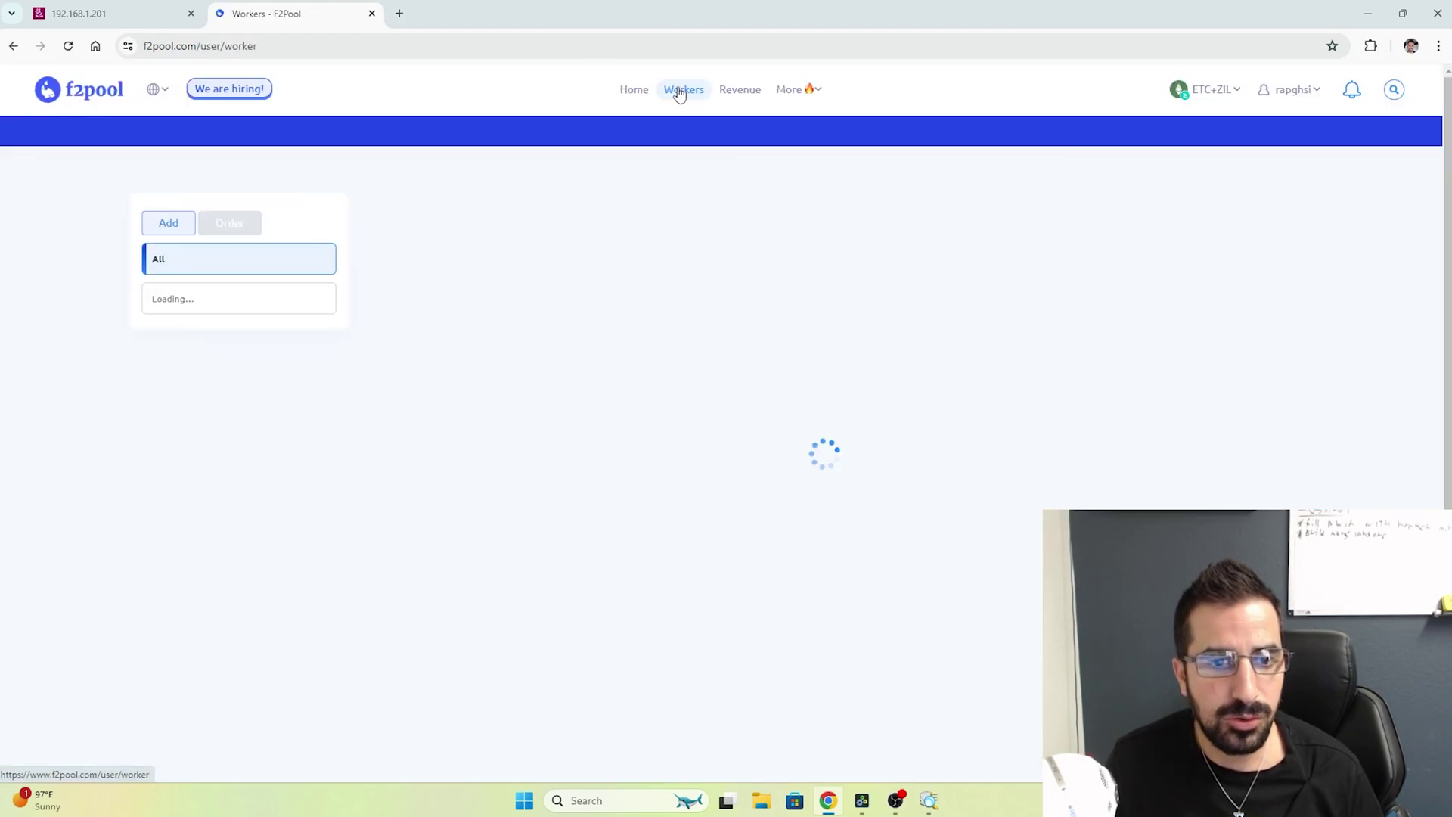
{"action": "left_click", "coordinate": [635, 90]}
{"action": "scroll", "coordinate": [306, 510], "scroll_direction": "down", "scroll_amount": 5}
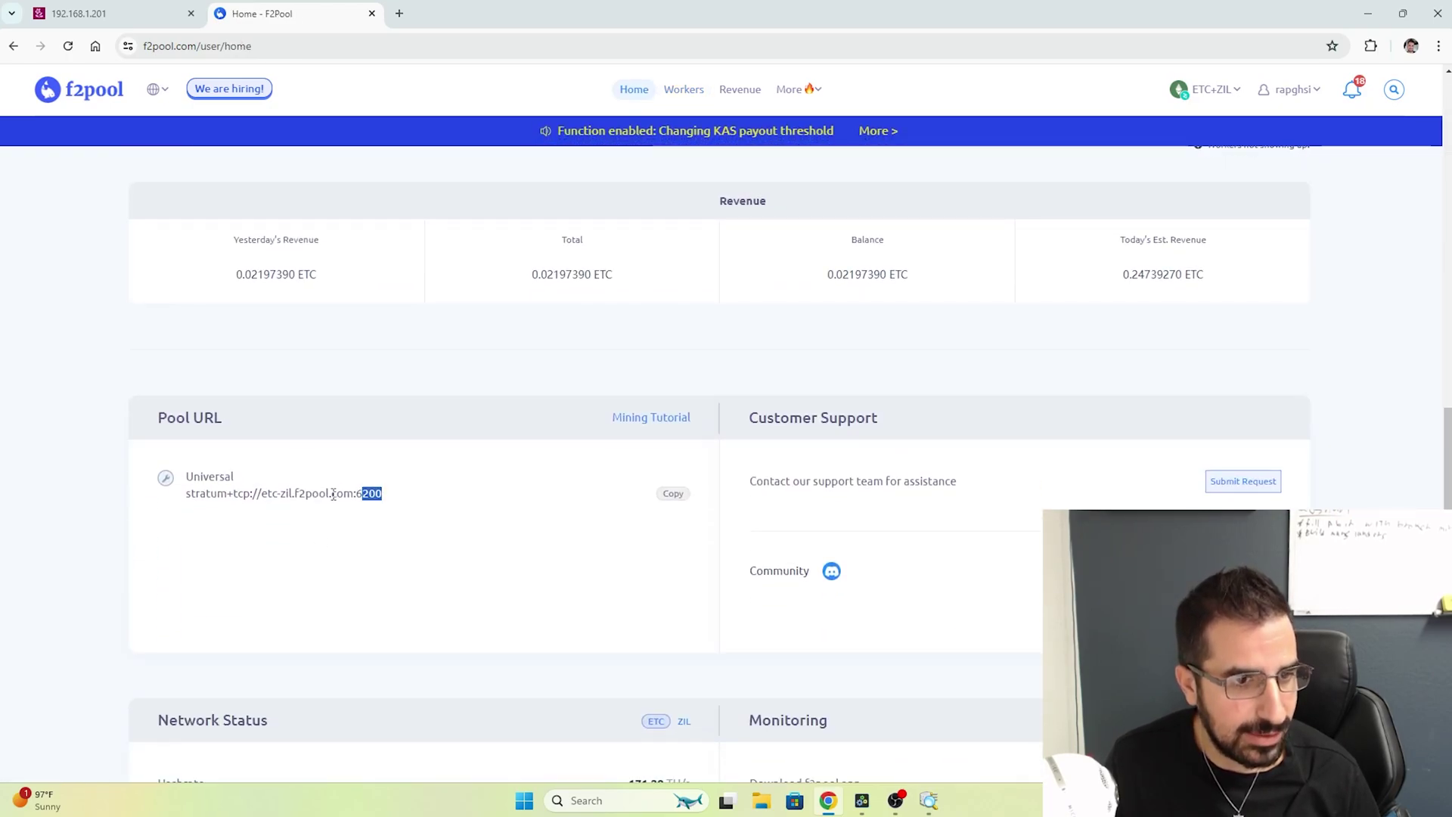
- Compare F2Pool's pool URL and port against the miner's Pool1 address and Worker1 name
{"action": "left_click_drag", "start_coordinate": [323, 496], "coordinate": [198, 501]}
{"action": "left_click_drag", "start_coordinate": [383, 496], "coordinate": [258, 496]}
{"action": "key", "text": "ctrl+Tab"}
{"action": "left_click", "coordinate": [775, 256]}
{"action": "left_click", "coordinate": [751, 278]}
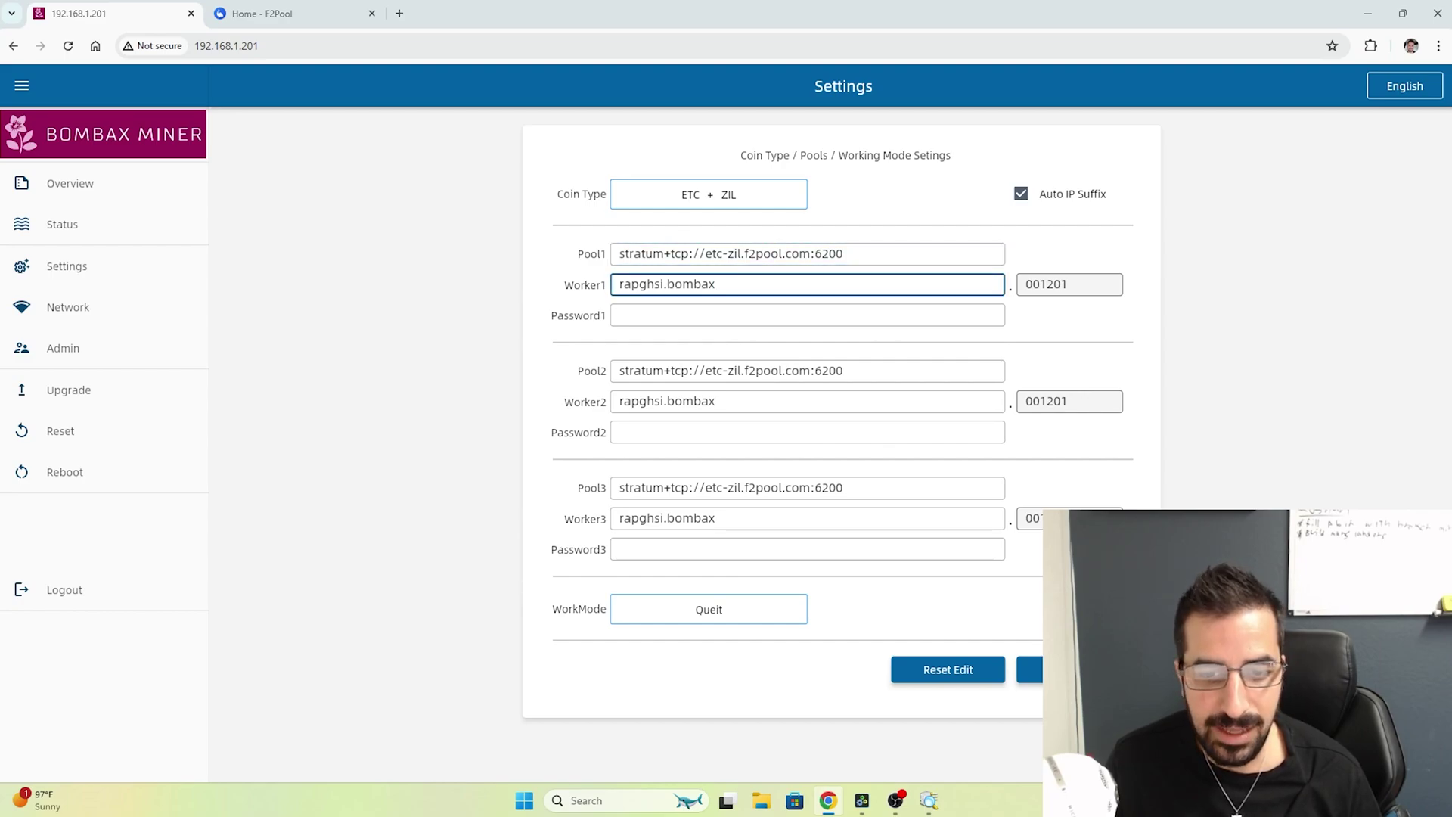
- View the miner's Overview, then its live Status page mining at 3.98 GH/s on f2pool
{"action": "left_click", "coordinate": [170, 185]}
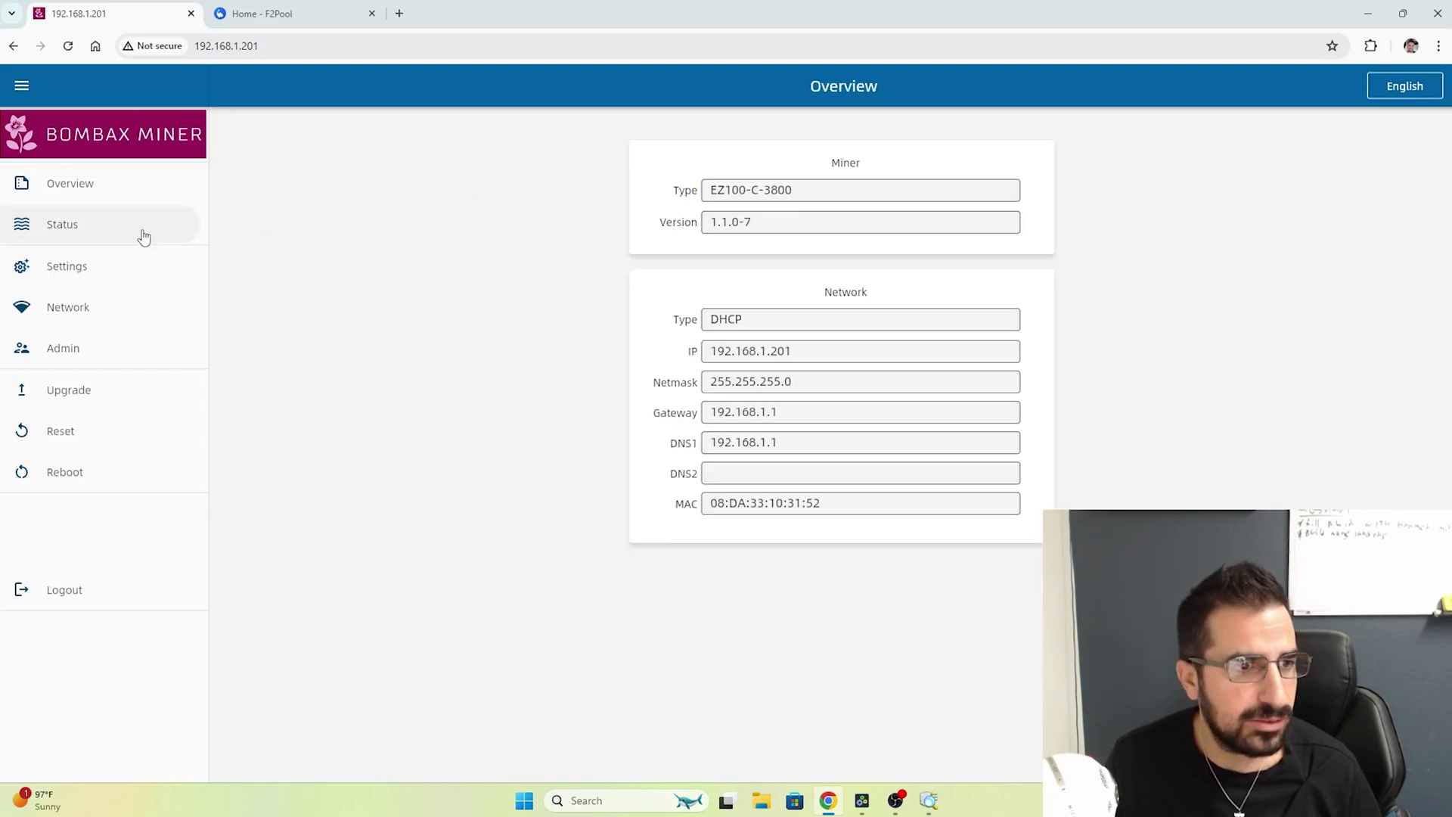
{"action": "left_click", "coordinate": [137, 233]}
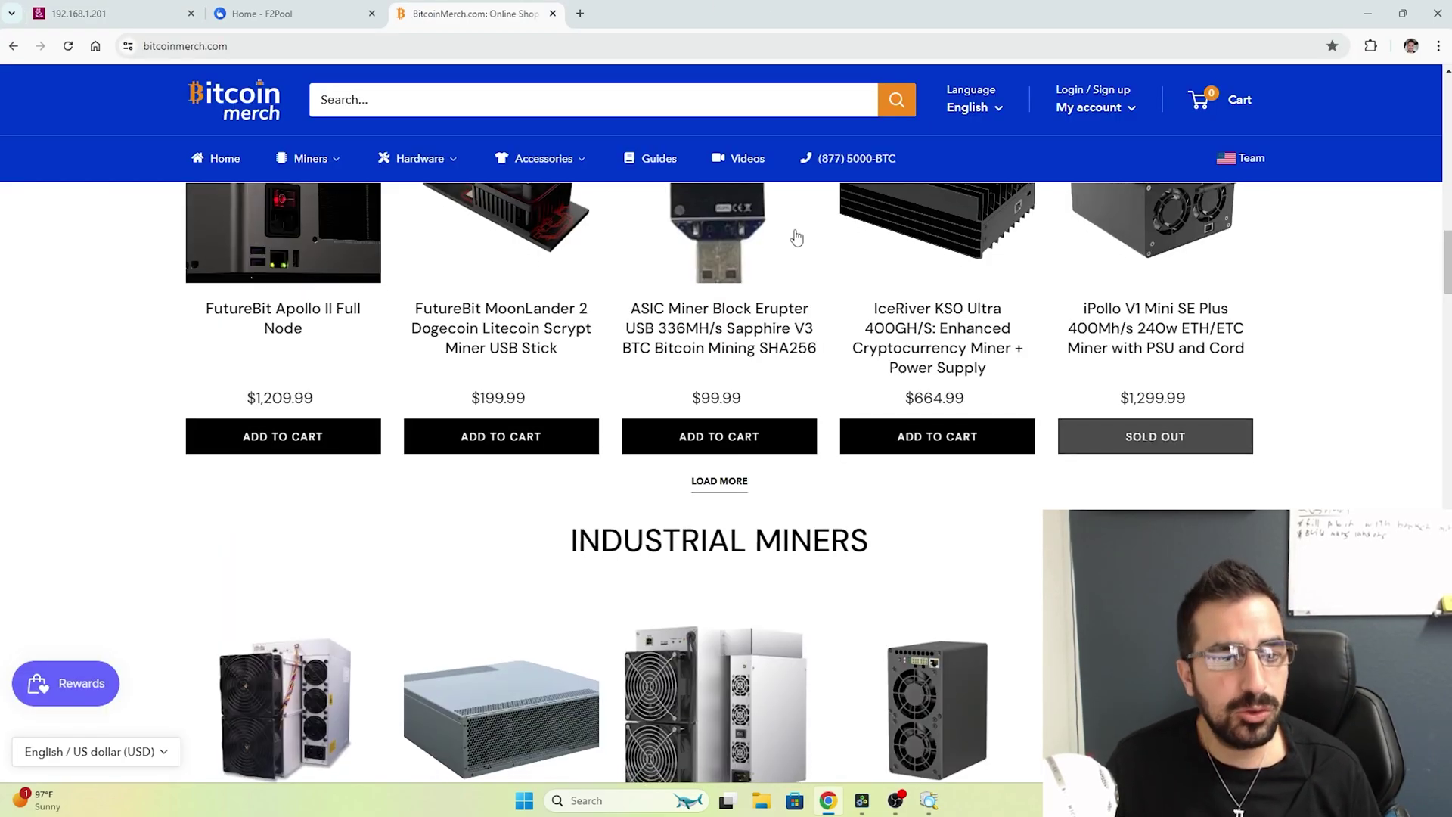
{"action": "scroll", "coordinate": [538, 446], "scroll_direction": "down", "scroll_amount": 3}
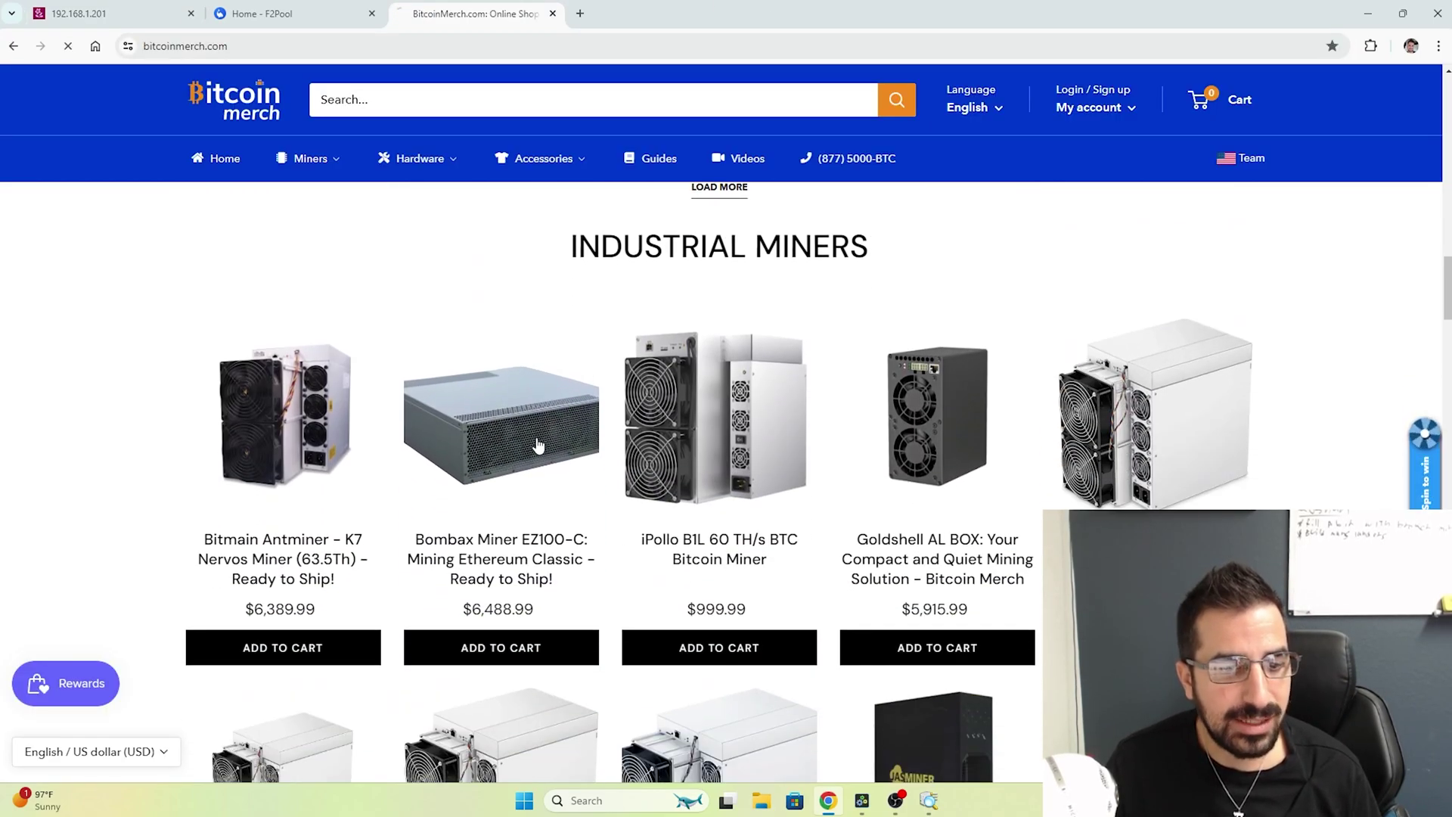
- On the EZ100-C product page, set the earnings-estimate hashrate to 3980 MH/s after checking F2Pool and the miner status
{"action": "left_click", "coordinate": [537, 447]}
{"action": "scroll", "coordinate": [559, 434], "scroll_direction": "down", "scroll_amount": 2}
{"action": "scroll", "coordinate": [562, 420], "scroll_direction": "down", "scroll_amount": 2}
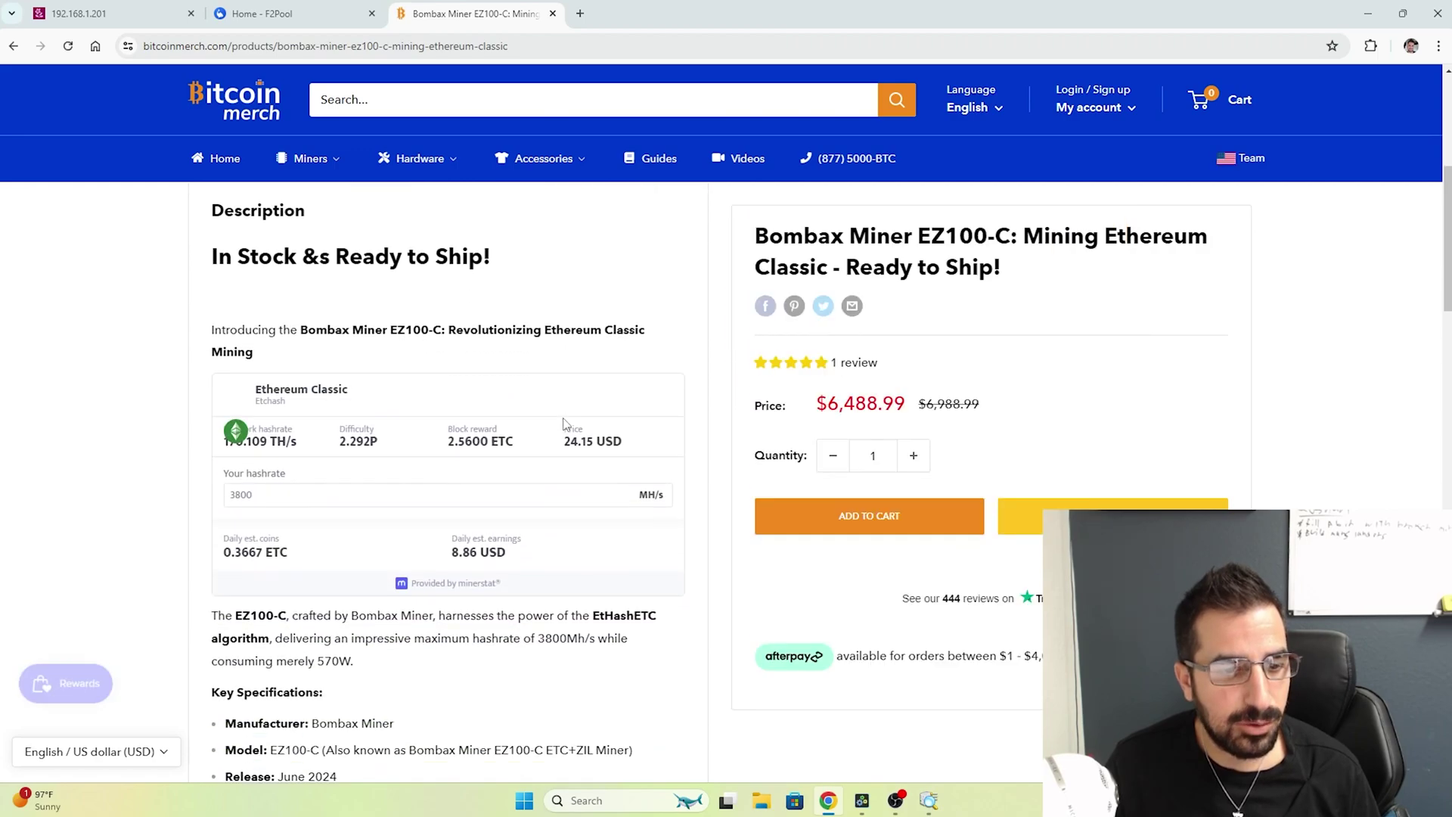
{"action": "scroll", "coordinate": [567, 442], "scroll_direction": "down", "scroll_amount": 1}
{"action": "left_click", "coordinate": [253, 404]}
{"action": "left_click", "coordinate": [295, 14]}
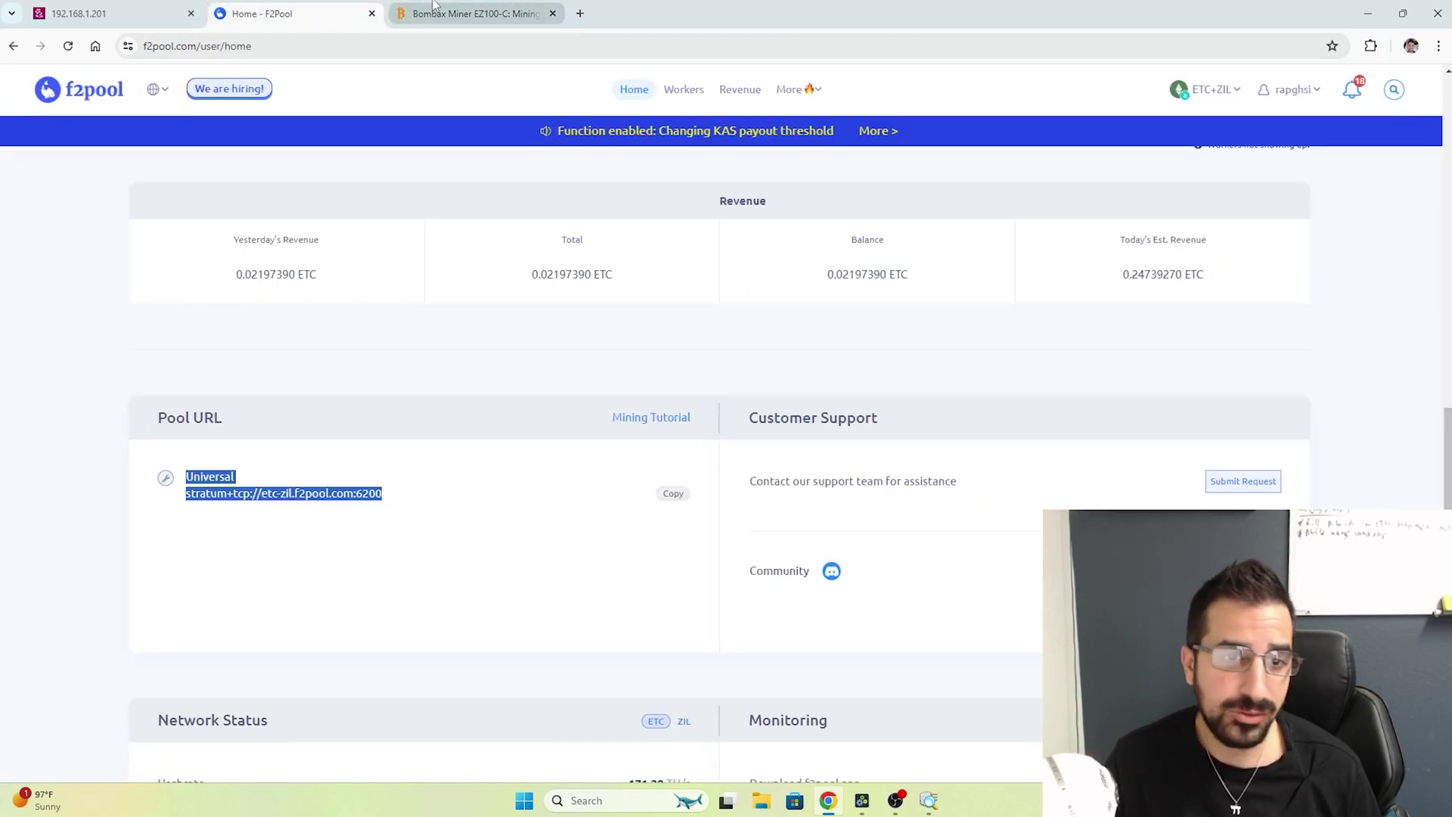
{"action": "key", "text": "ctrl+shift+Tab"}
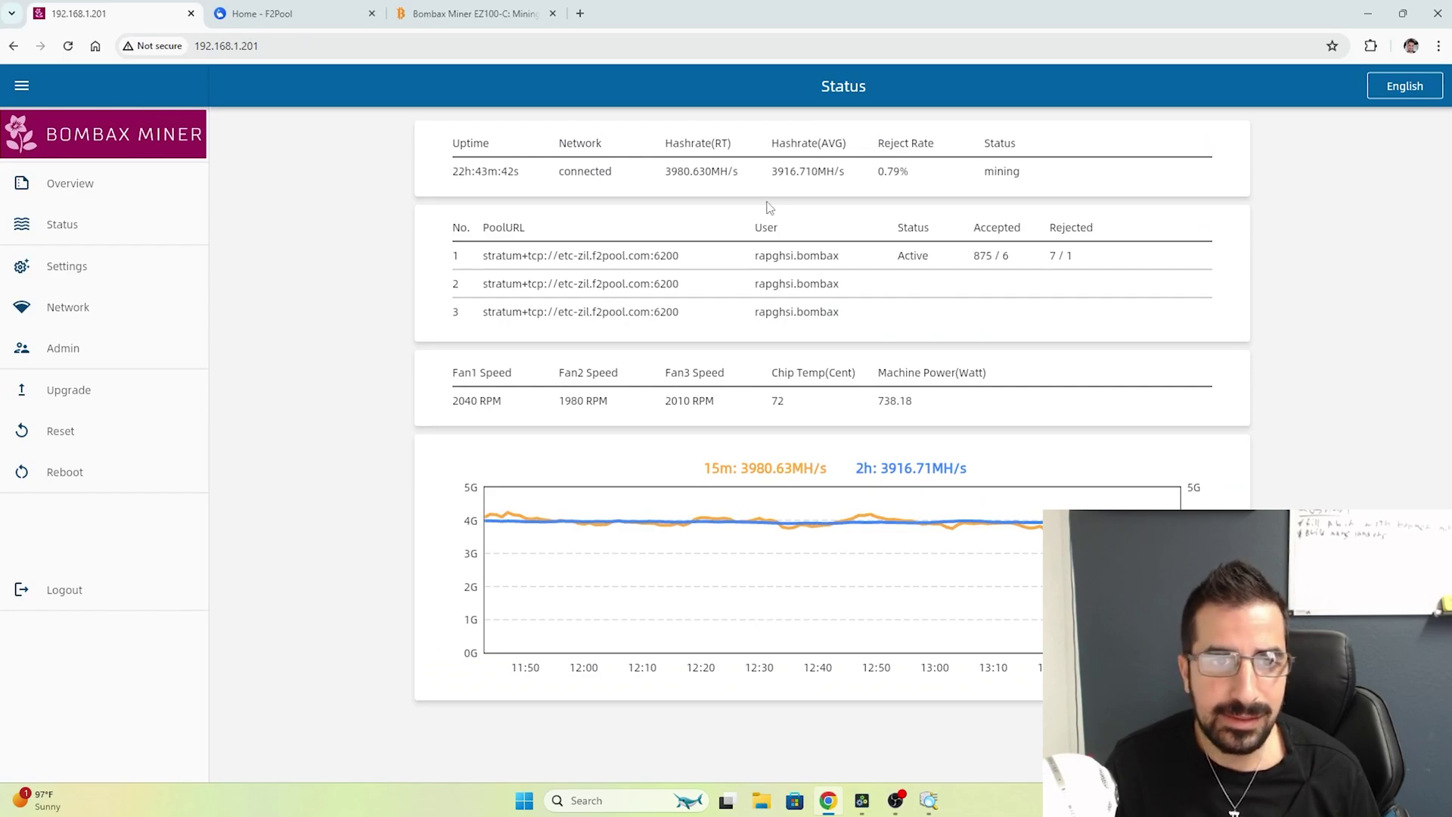
- Compute yearly earnings 9.28*365 = 3,387.2 in Calculator and return to the EZ100-C specifications
{"action": "left_click", "coordinate": [461, 12]}
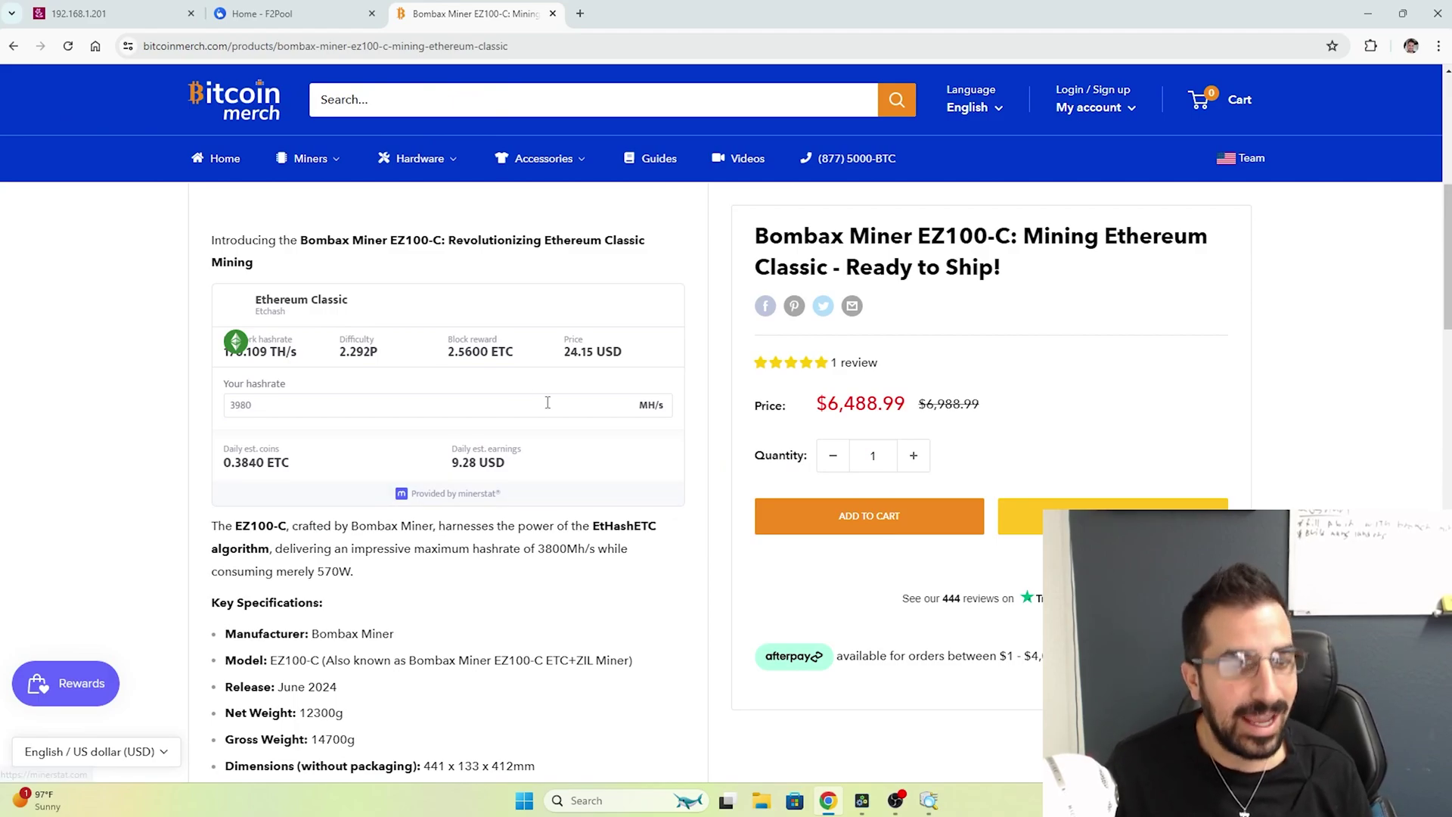
{"action": "type", "text": "9.28*365"}
{"action": "key", "text": "Return"}
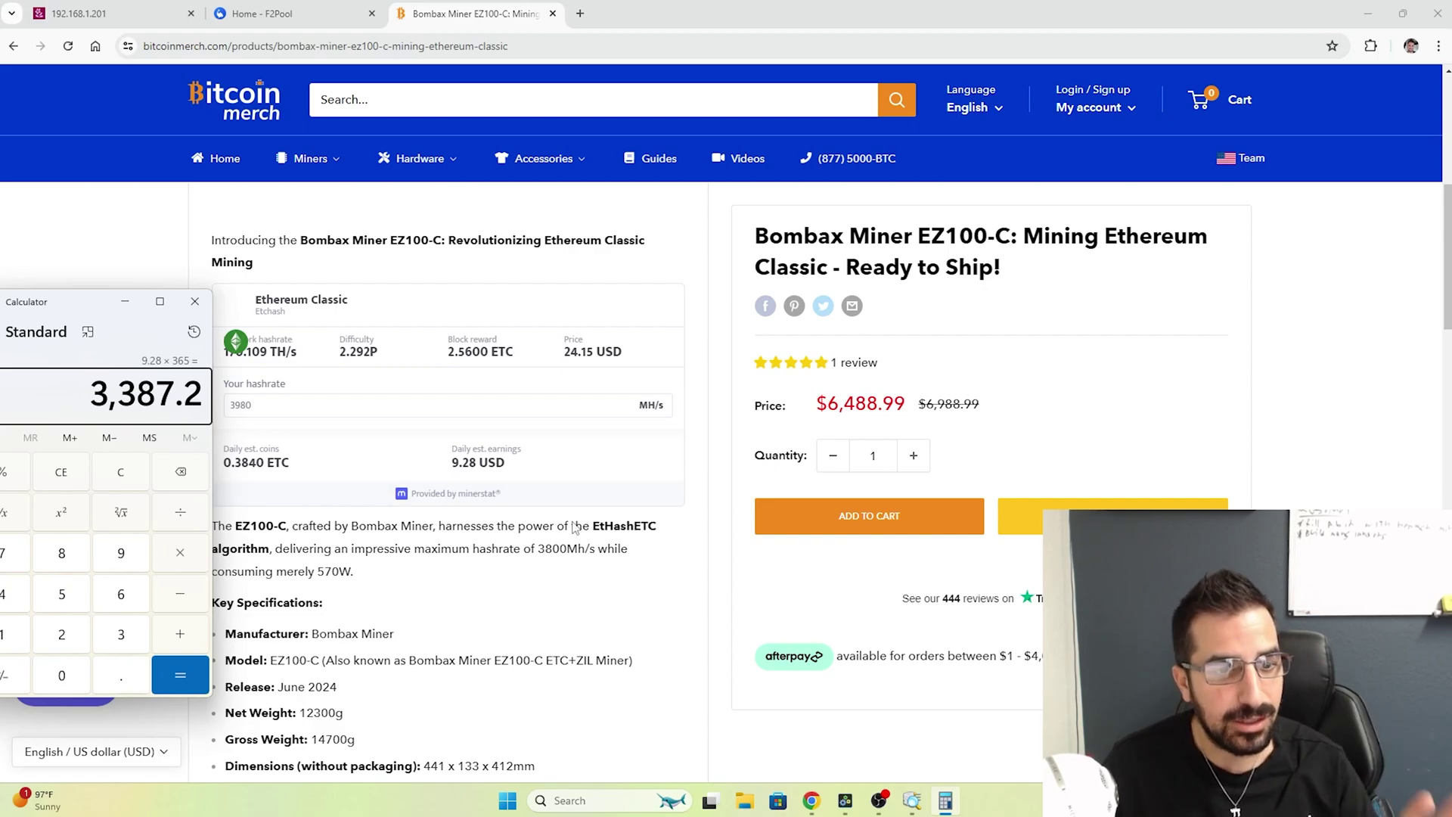
{"action": "left_click", "coordinate": [593, 576]}
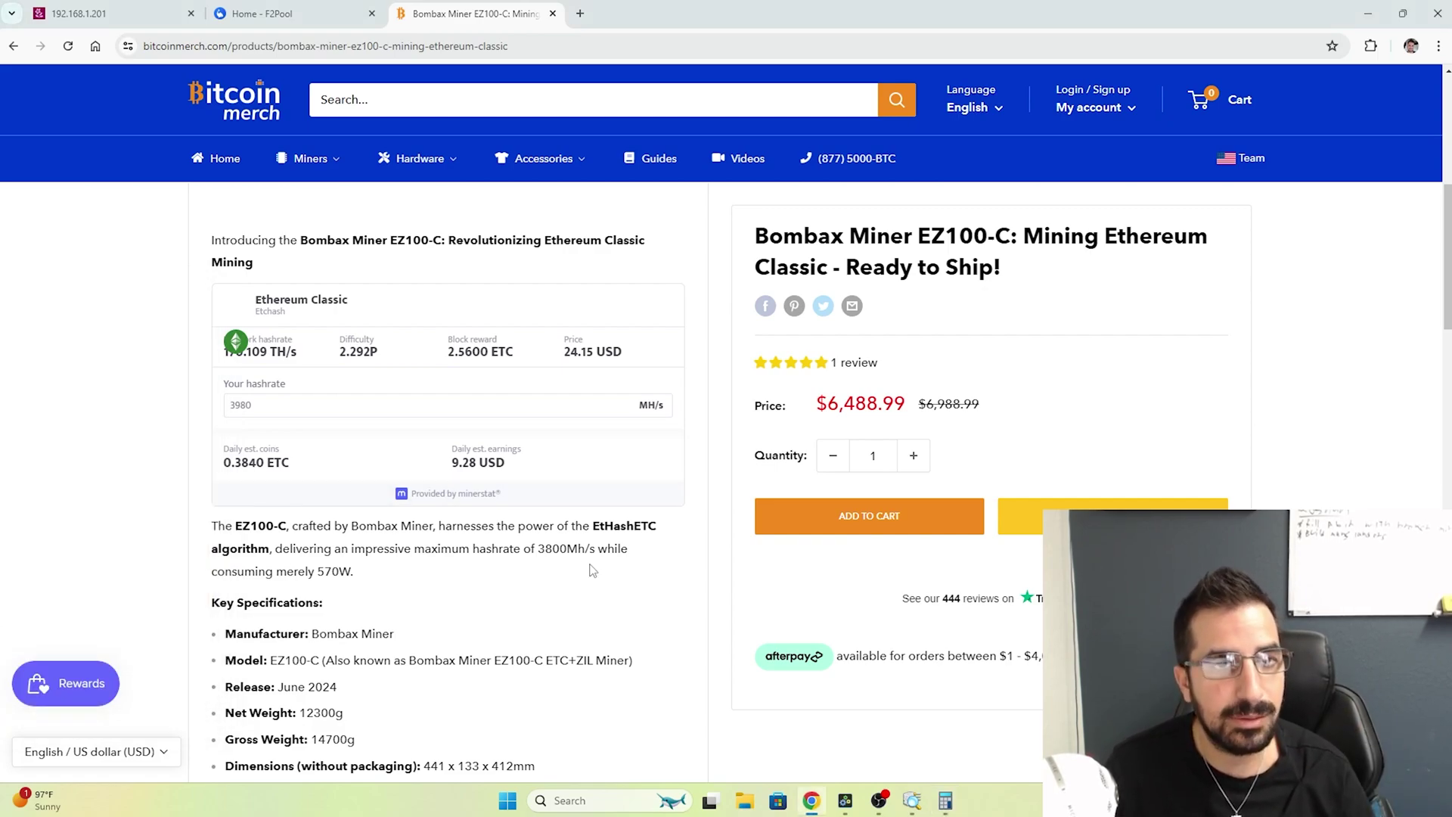
{"action": "scroll", "coordinate": [590, 570], "scroll_direction": "up", "scroll_amount": 3}
{"action": "scroll", "coordinate": [602, 538], "scroll_direction": "up", "scroll_amount": 2}
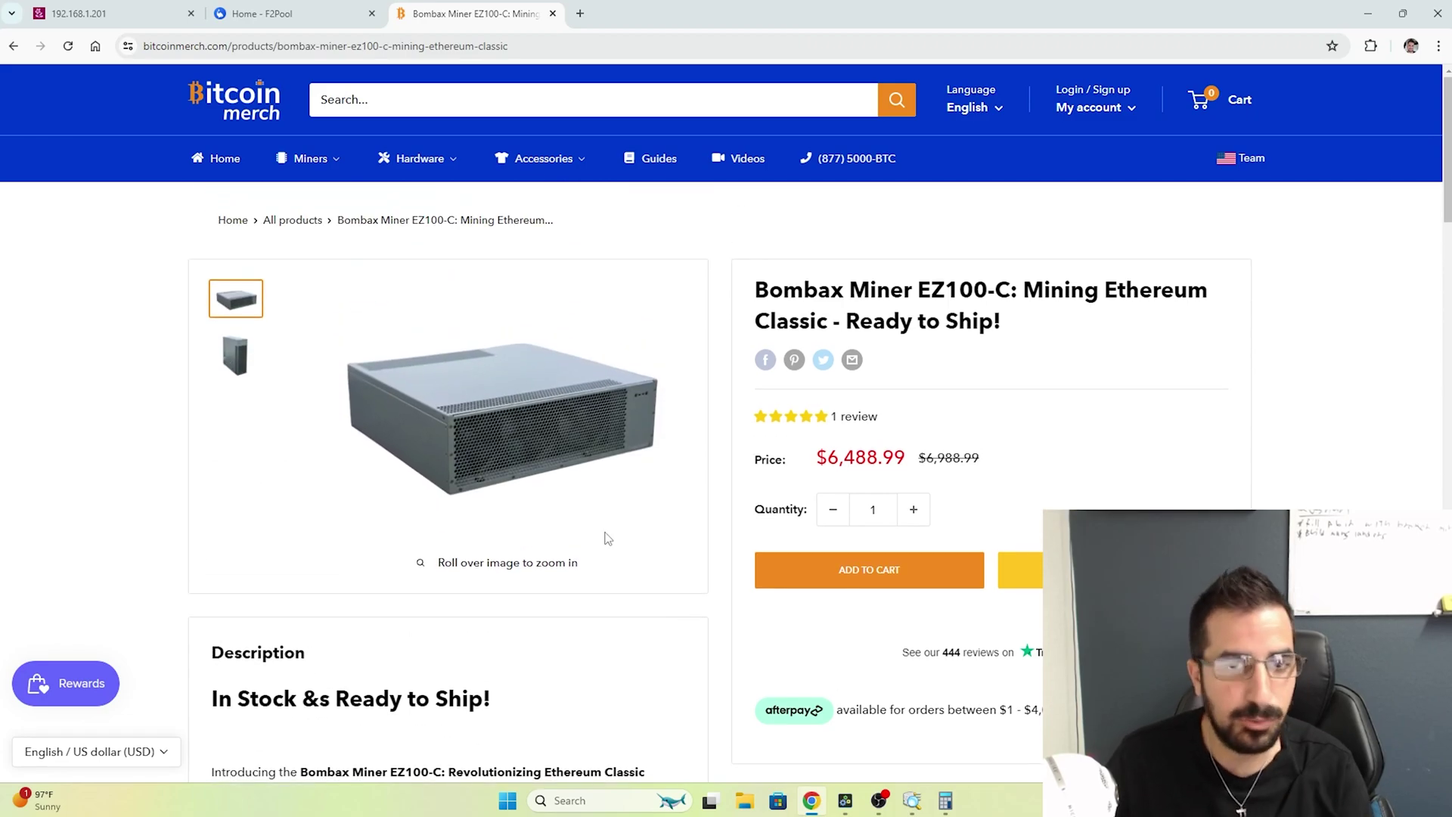
{"action": "scroll", "coordinate": [613, 693], "scroll_direction": "down", "scroll_amount": 5}
{"action": "scroll", "coordinate": [589, 603], "scroll_direction": "down", "scroll_amount": 2}
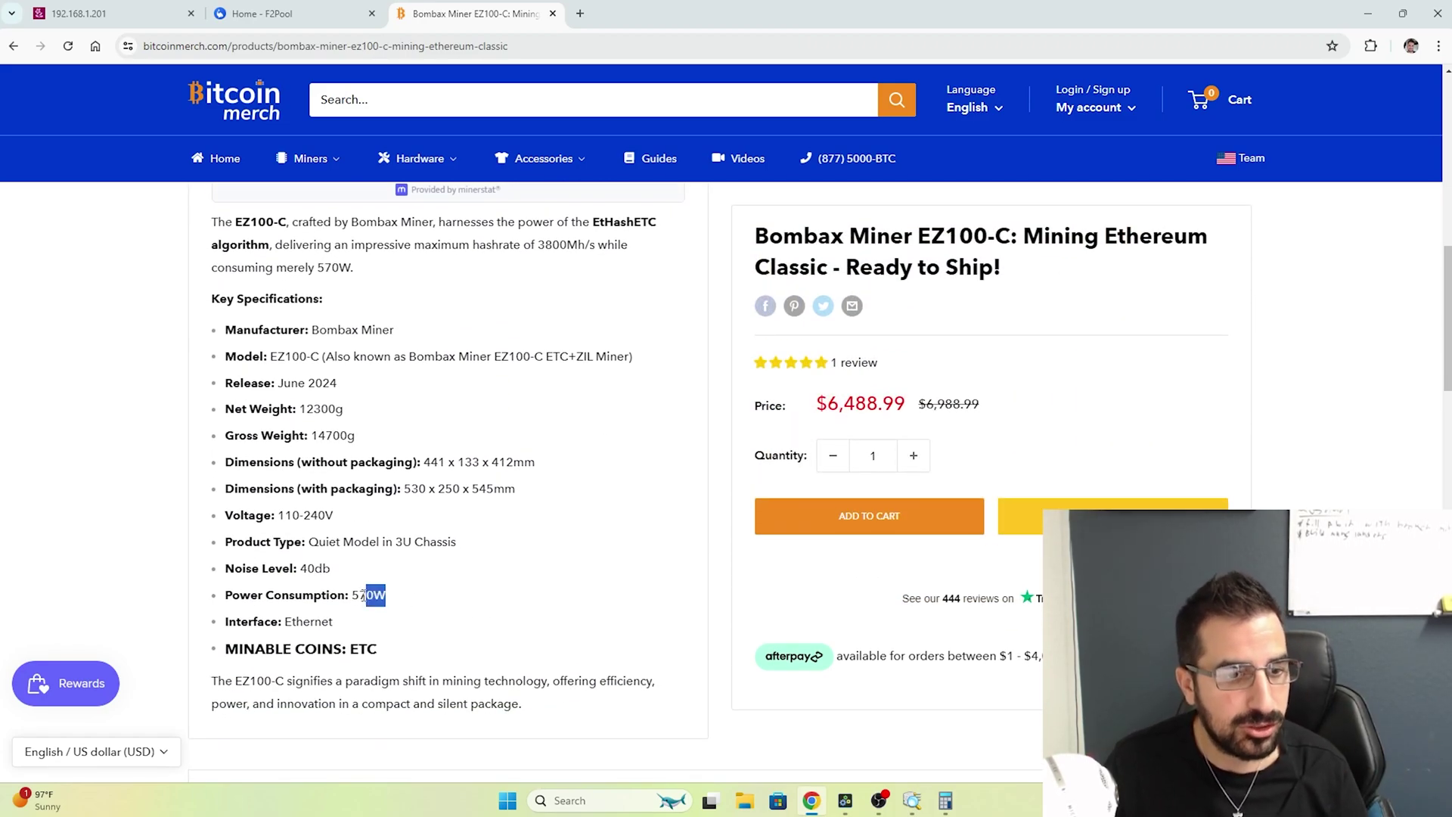
{"action": "left_click", "coordinate": [114, 12]}
{"action": "left_click", "coordinate": [85, 186]}
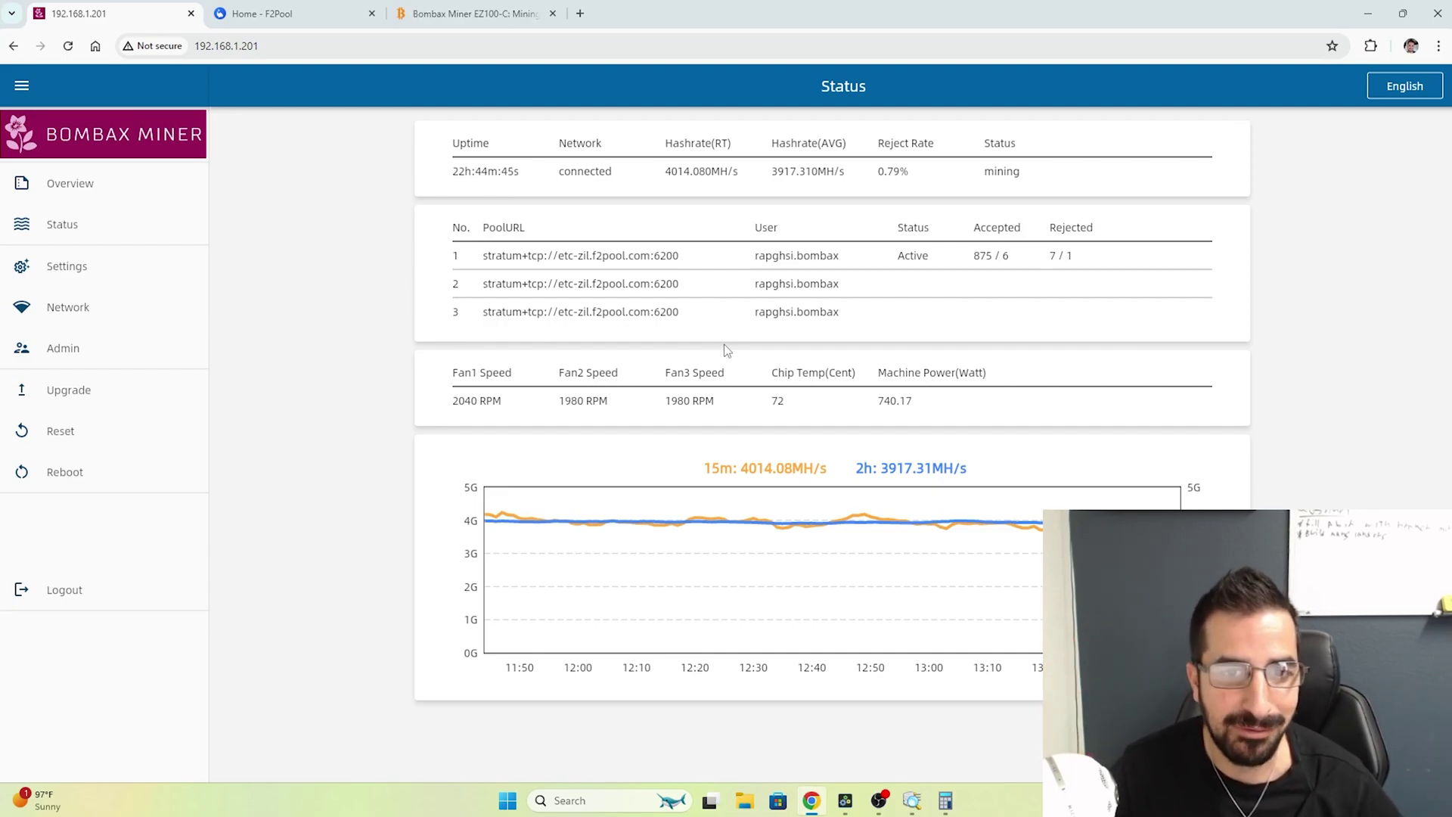
{"action": "left_click", "coordinate": [477, 14]}
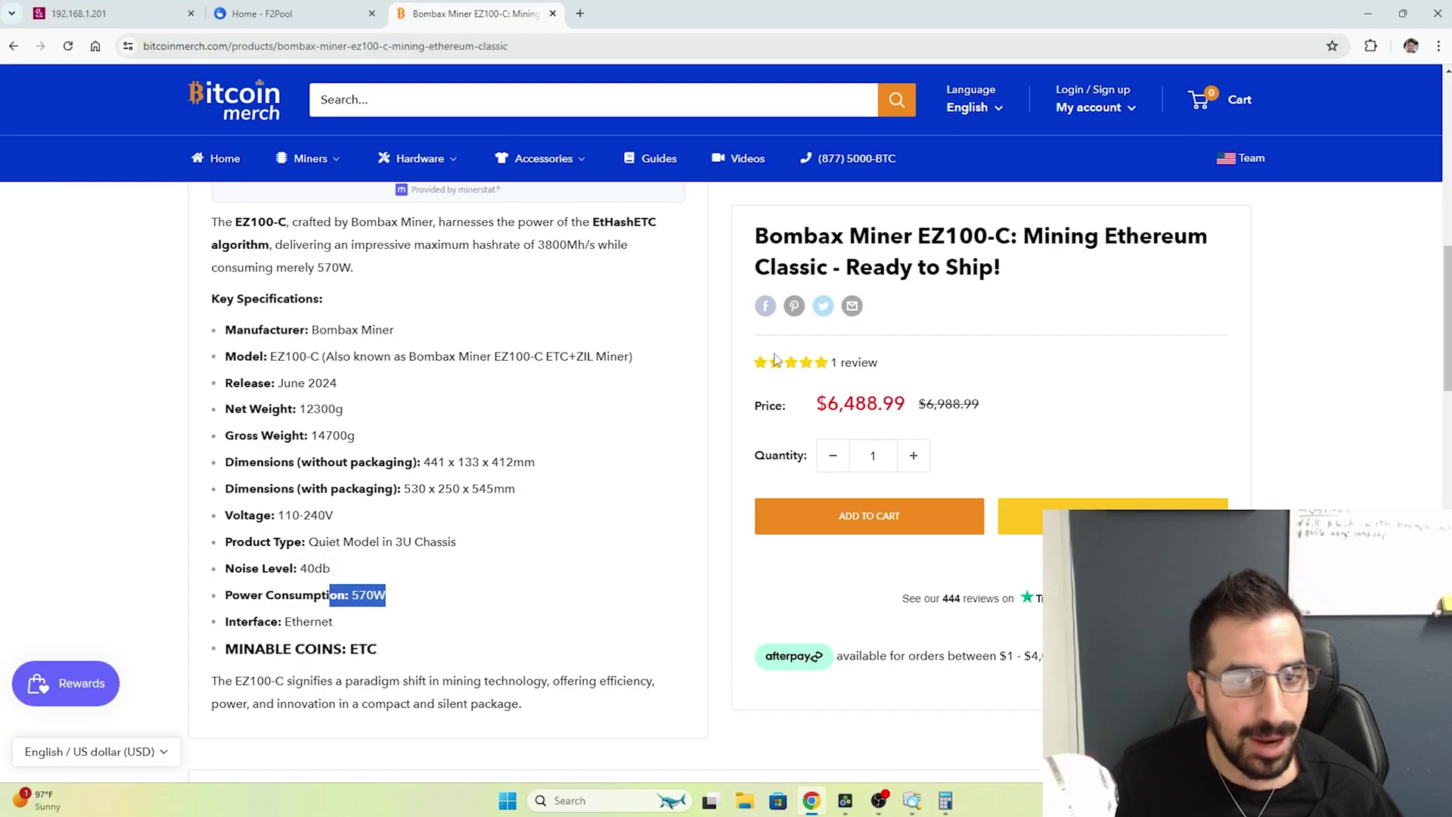
{"action": "scroll", "coordinate": [726, 454], "scroll_direction": "up", "scroll_amount": 3}
{"action": "scroll", "coordinate": [715, 534], "scroll_direction": "up", "scroll_amount": 5}
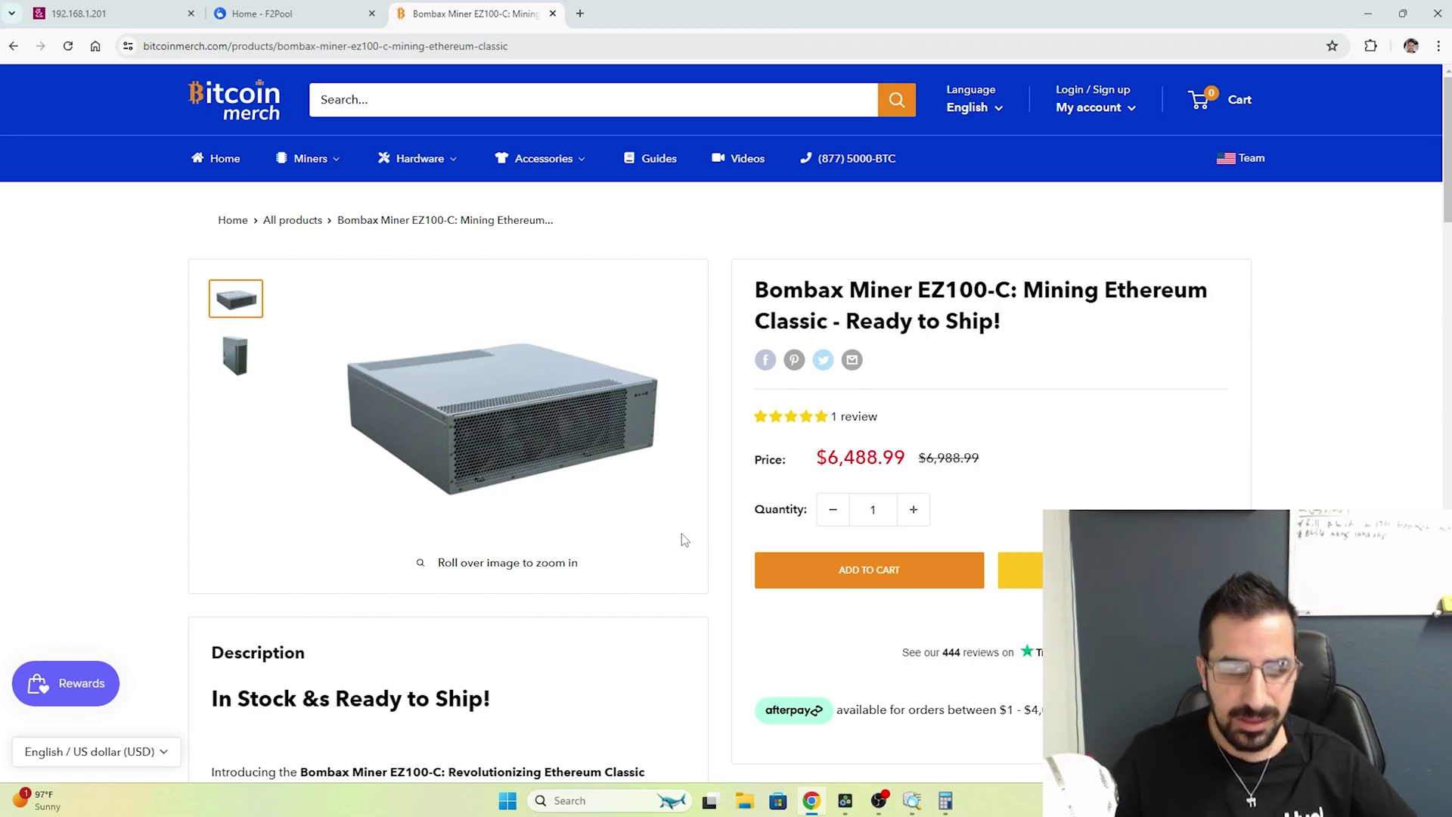
{"action": "scroll", "coordinate": [912, 443], "scroll_direction": "down", "scroll_amount": 1}
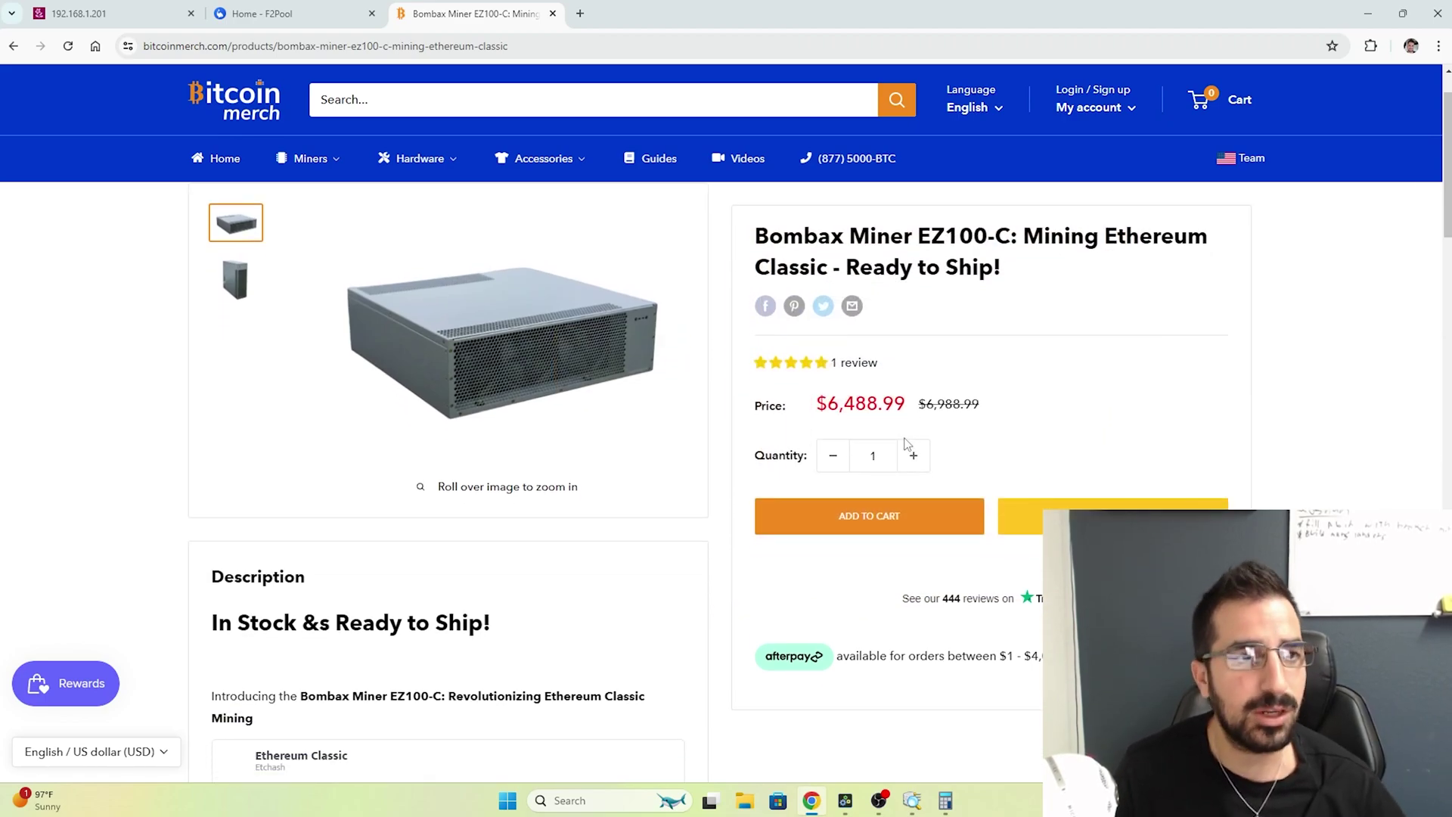